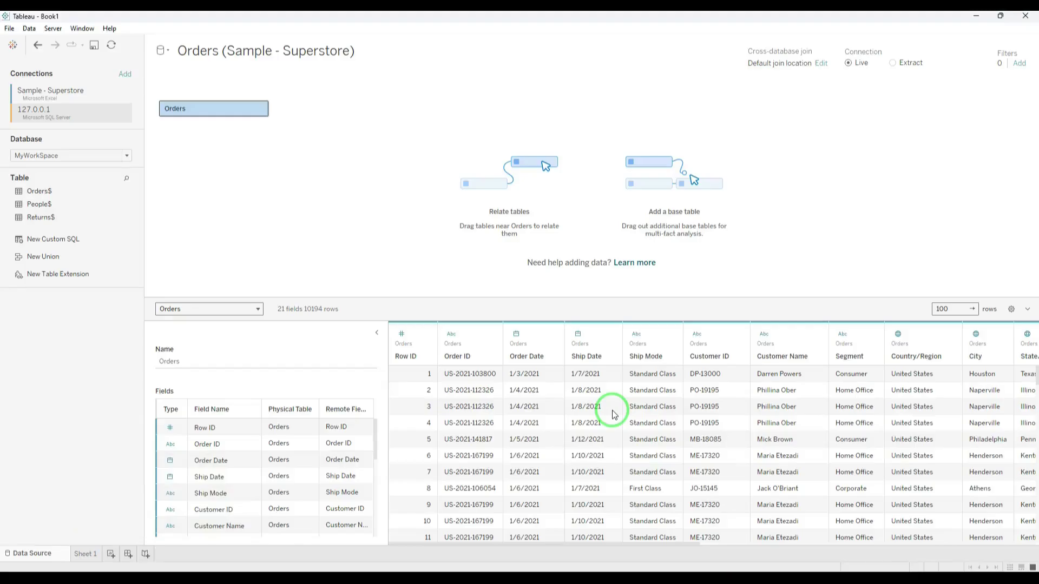
Step: Add a data source filter on the Category field of the Orders data
{"action": "left_click", "coordinate": [1018, 63]}
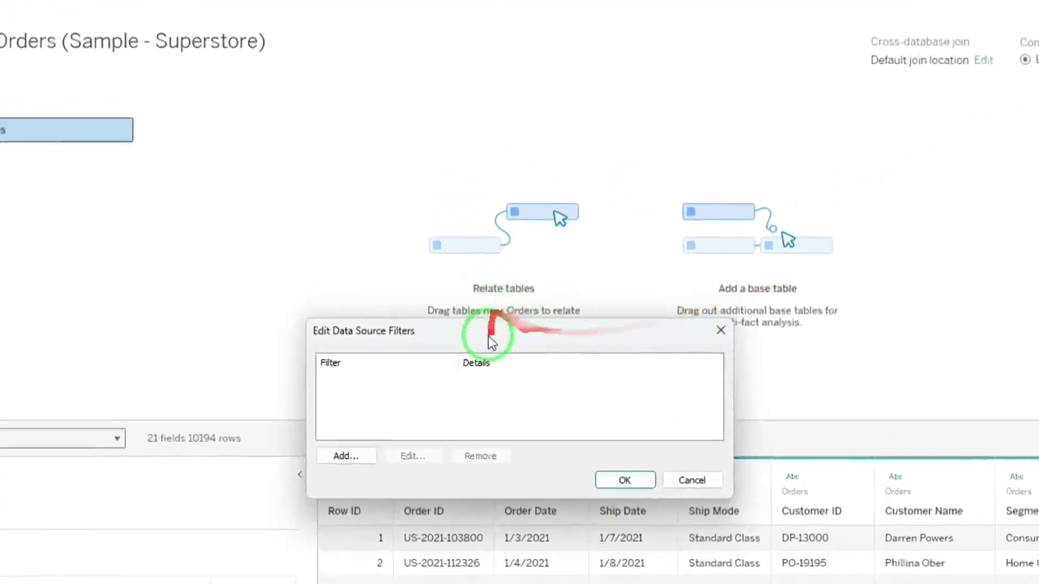
{"action": "left_click_drag", "start_coordinate": [493, 275], "coordinate": [501, 169]}
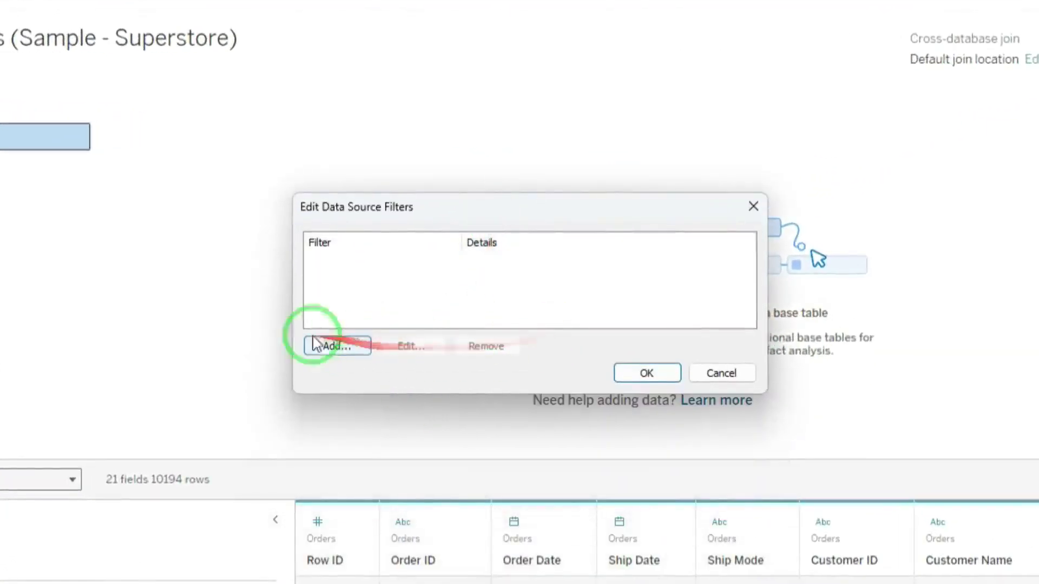
{"action": "left_click", "coordinate": [325, 346]}
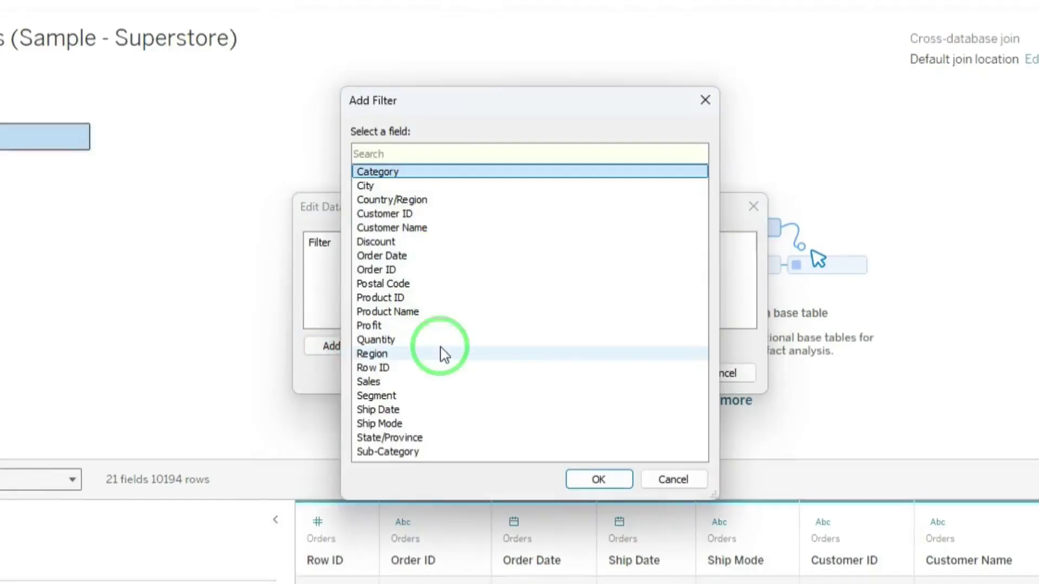
{"action": "left_click", "coordinate": [598, 479]}
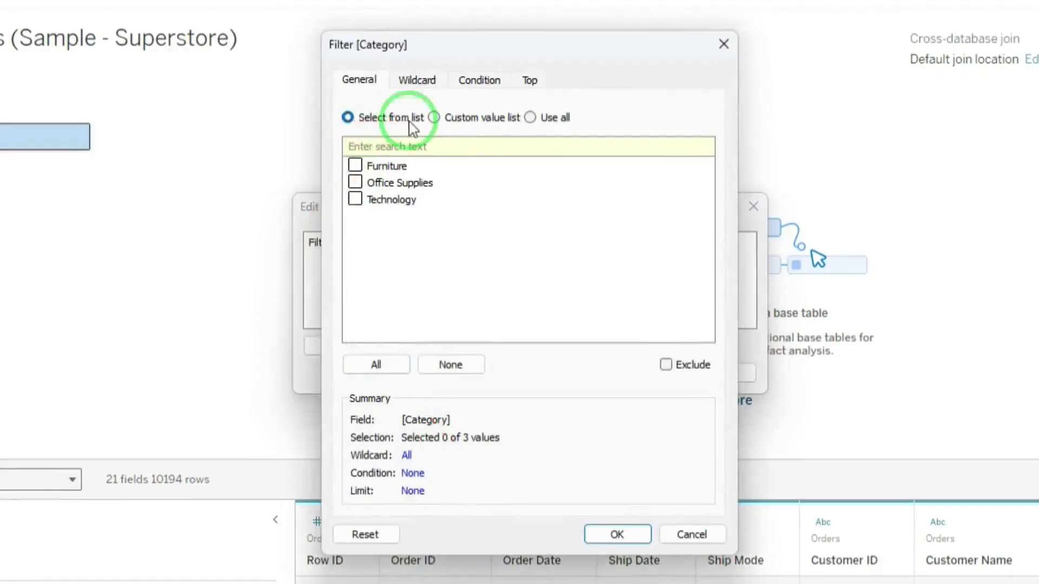
Step: Try the Category filter's Custom value list and Use all modes, and select Furniture, Office Supplies and Technology from the list
{"action": "left_click", "coordinate": [468, 121]}
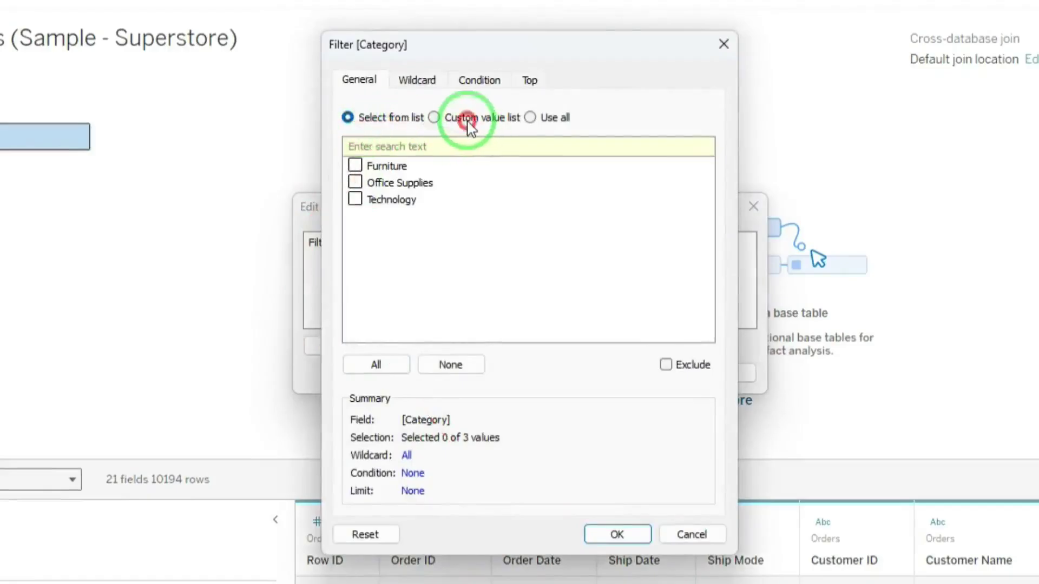
{"action": "left_click", "coordinate": [548, 115]}
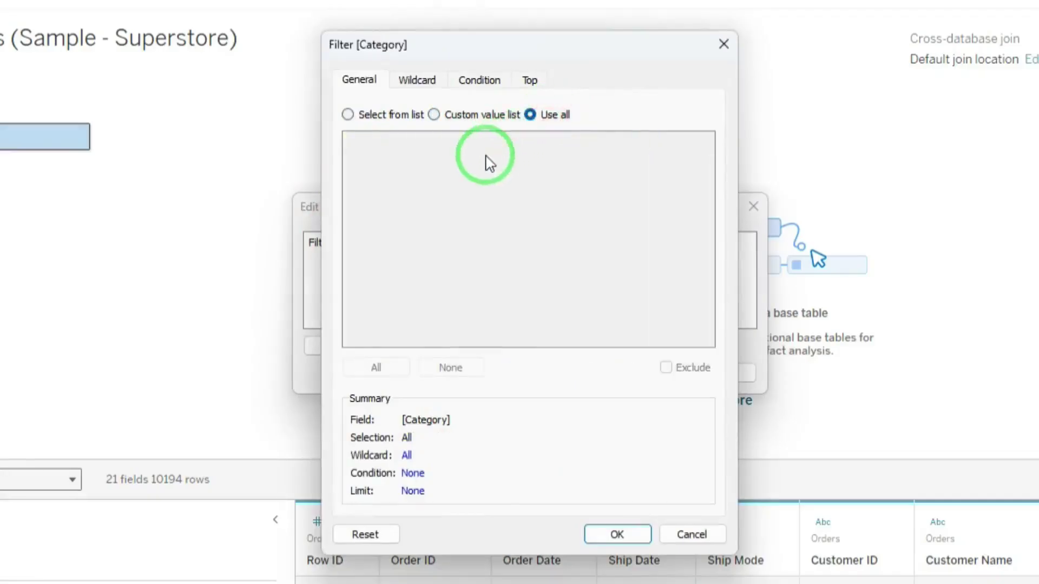
{"action": "left_click", "coordinate": [358, 115]}
{"action": "left_click", "coordinate": [356, 165]}
{"action": "left_click", "coordinate": [355, 183]}
{"action": "left_click", "coordinate": [355, 199]}
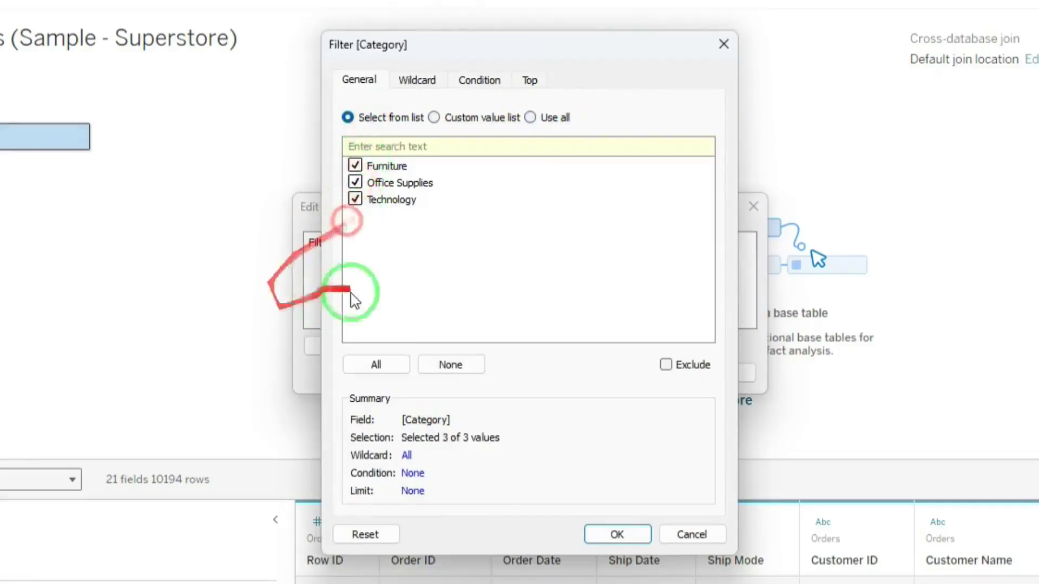
{"action": "left_click", "coordinate": [533, 118]}
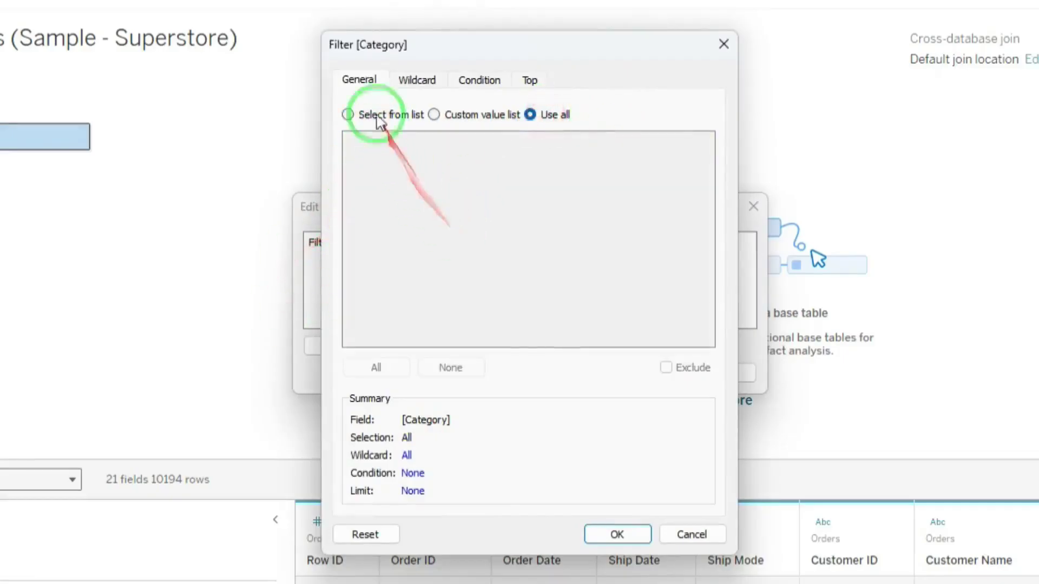
{"action": "left_click", "coordinate": [359, 118]}
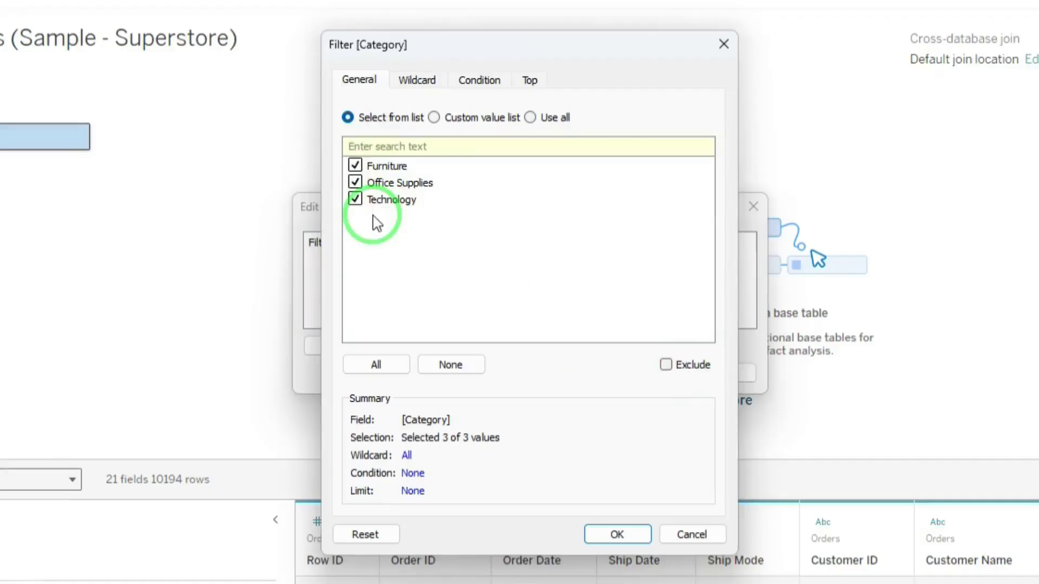
Step: Try excluding the selected categories without Furniture, then clear the selection and turn Exclude off
{"action": "left_click", "coordinate": [665, 364]}
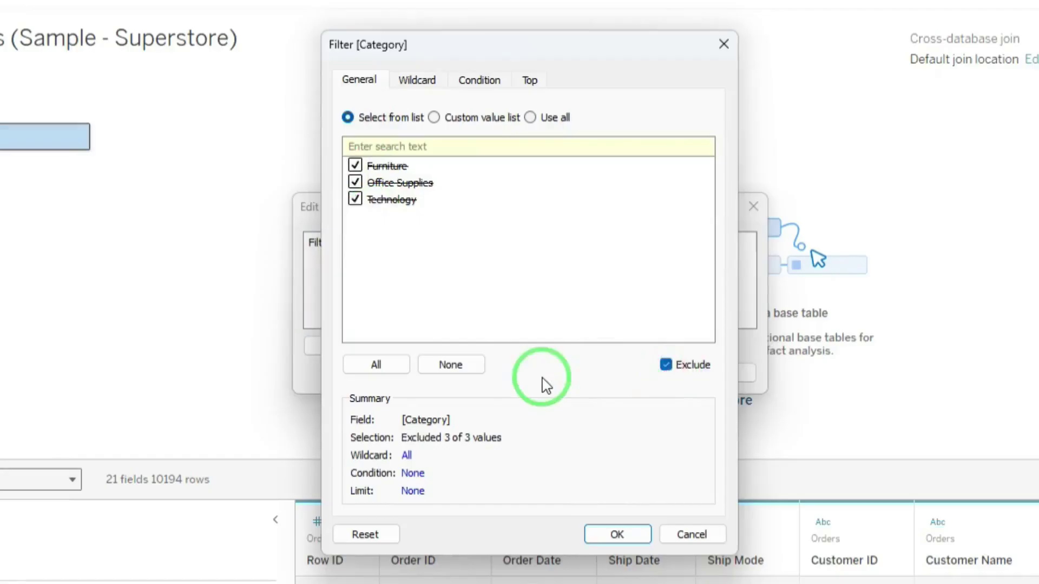
{"action": "left_click", "coordinate": [358, 167]}
{"action": "left_click", "coordinate": [356, 166]}
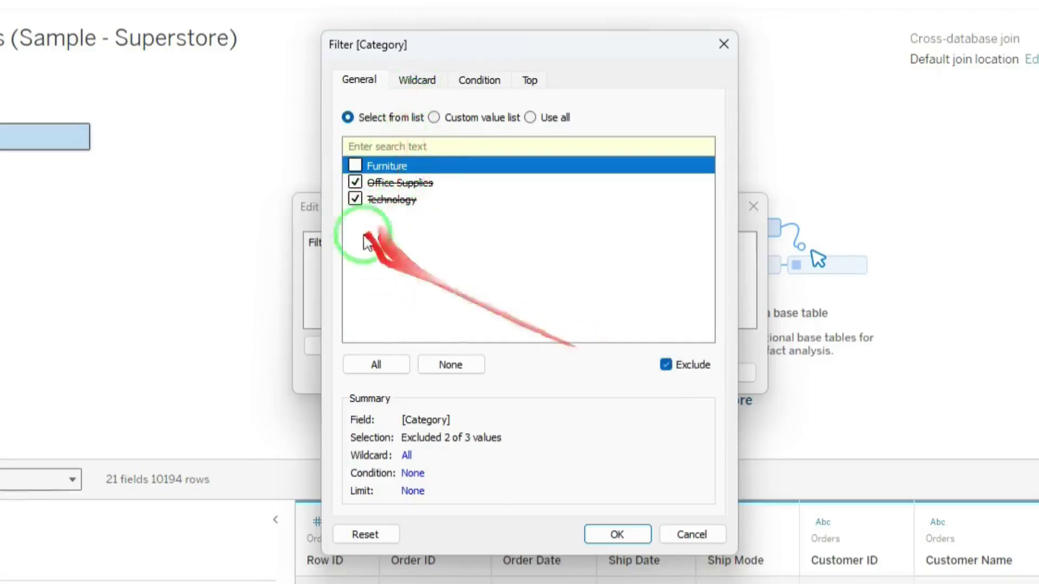
{"action": "left_click", "coordinate": [425, 366]}
{"action": "left_click", "coordinate": [666, 364]}
Step: Try a wildcard match on "a" for Category with Exclude on and off, then clear the match value
{"action": "left_click", "coordinate": [416, 80]}
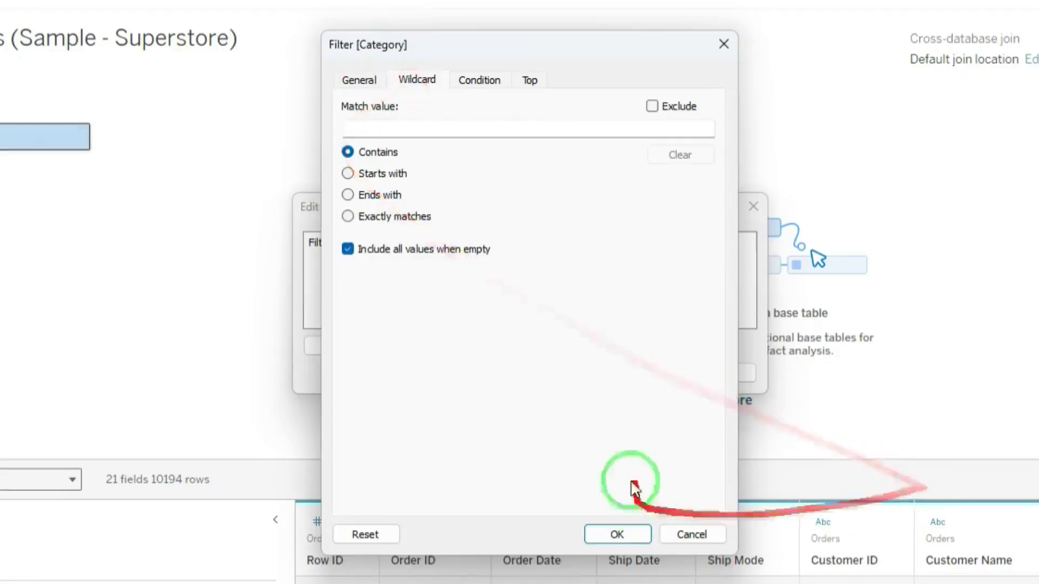
{"action": "left_click", "coordinate": [652, 108]}
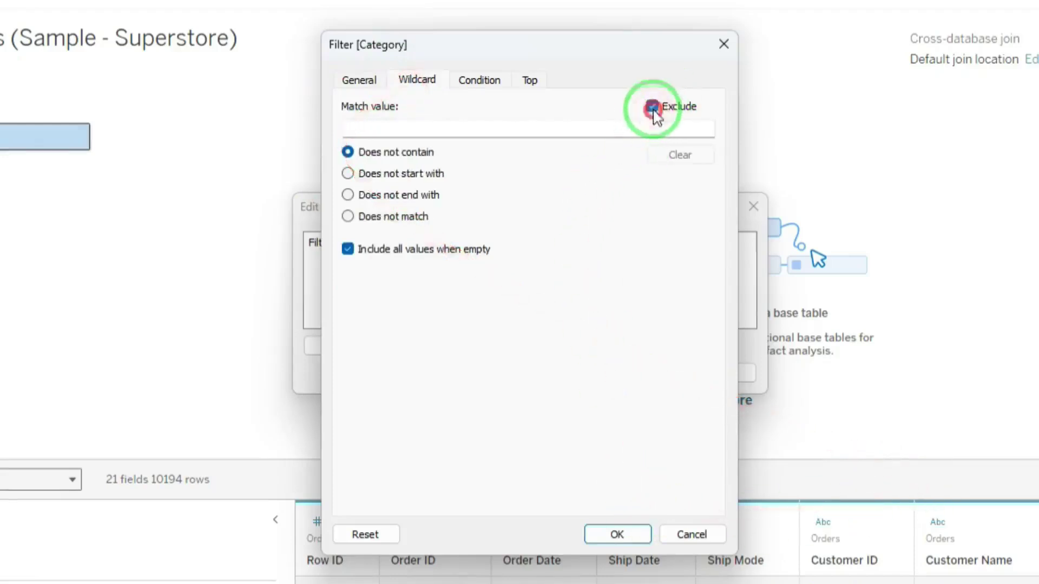
{"action": "left_click", "coordinate": [652, 109]}
{"action": "left_click", "coordinate": [358, 133]}
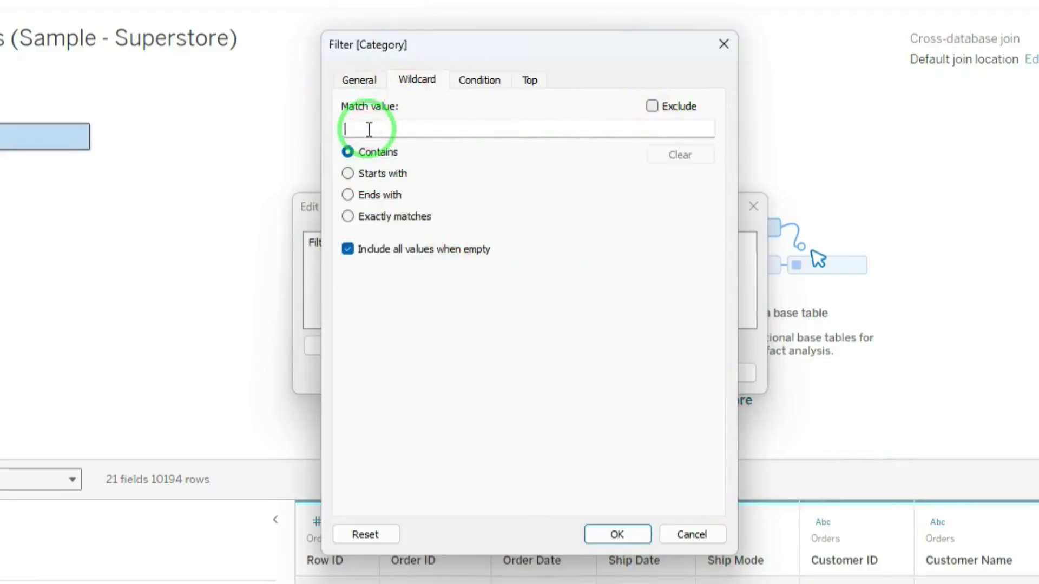
{"action": "type", "text": "a"}
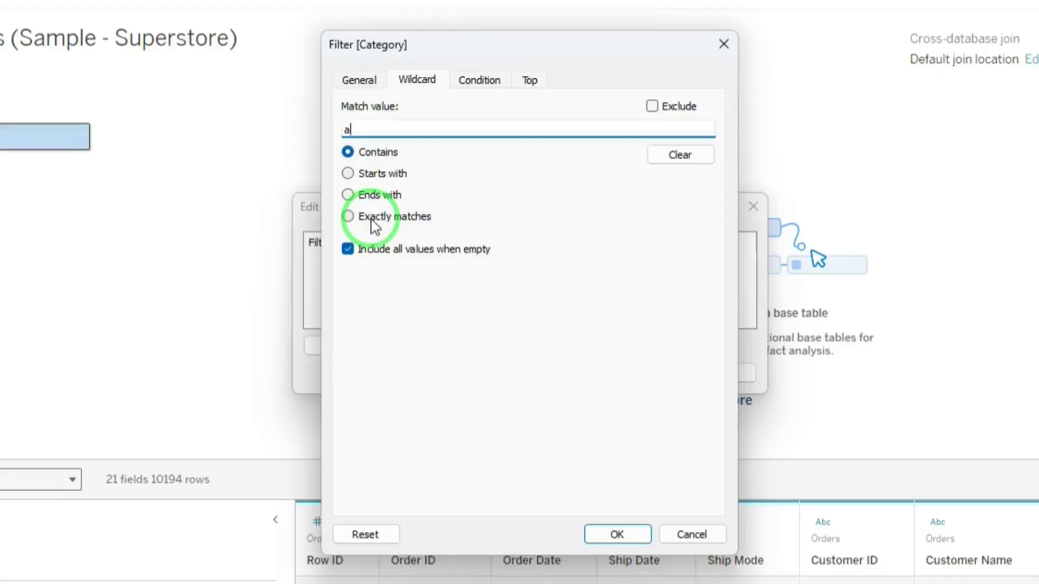
{"action": "left_click", "coordinate": [653, 109]}
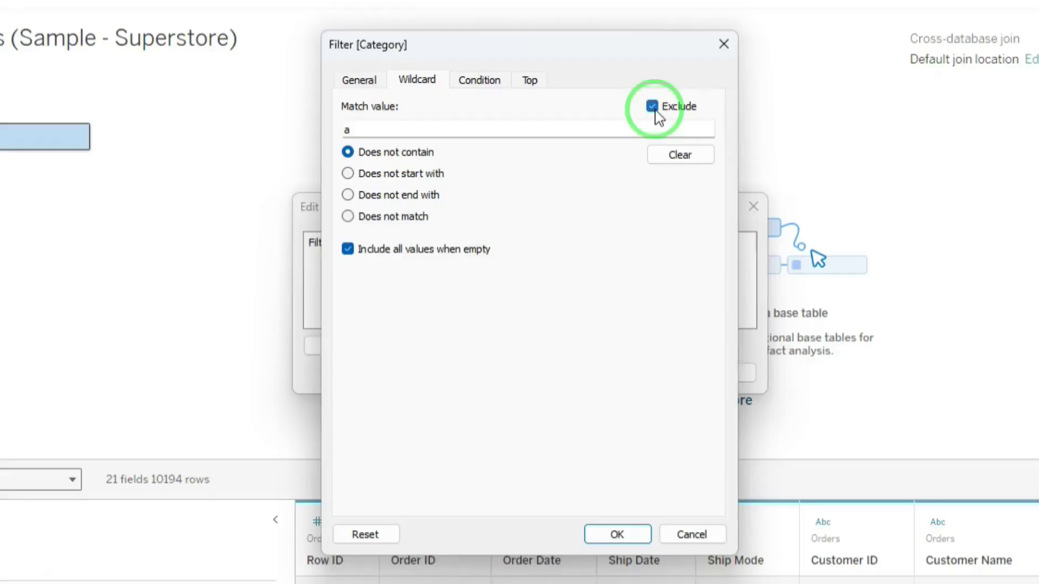
{"action": "left_click", "coordinate": [652, 106]}
{"action": "left_click_drag", "start_coordinate": [349, 130], "coordinate": [238, 137]}
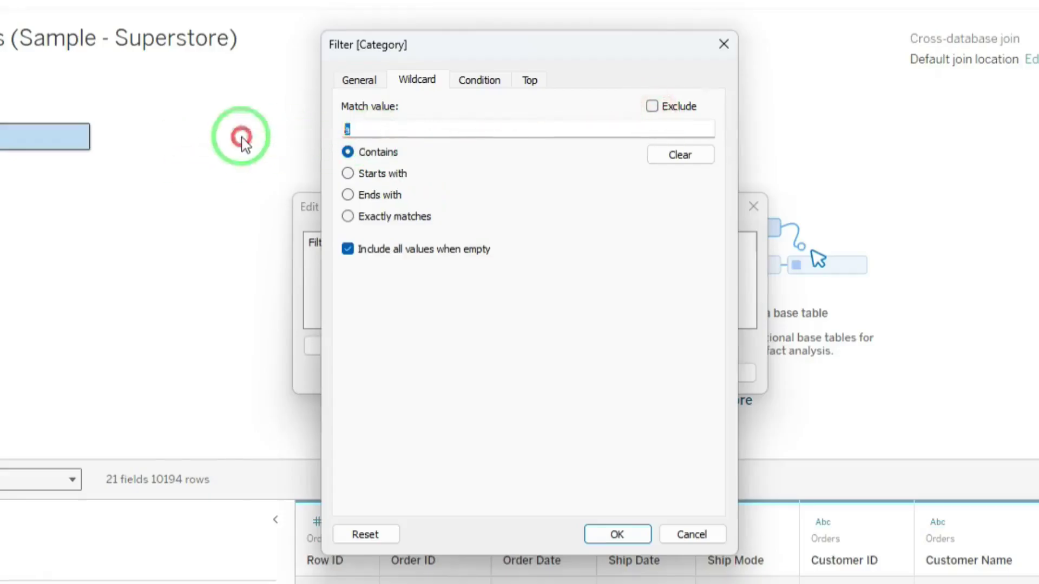
{"action": "key", "text": "BackSpace"}
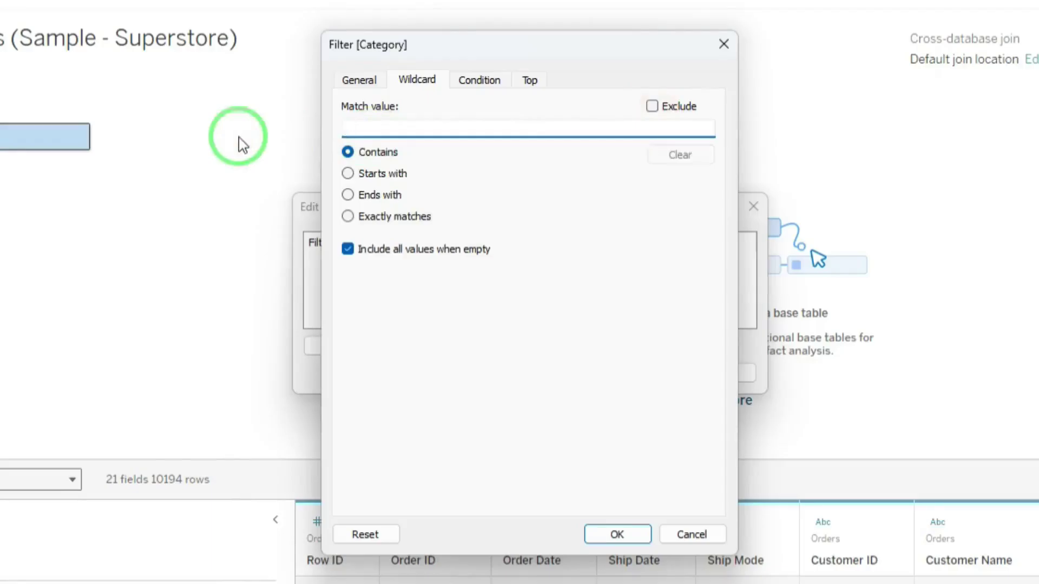
Step: Set a Category filter condition by field requiring the sum of Sales to equal 20000
{"action": "left_click", "coordinate": [468, 81]}
{"action": "left_click", "coordinate": [349, 129]}
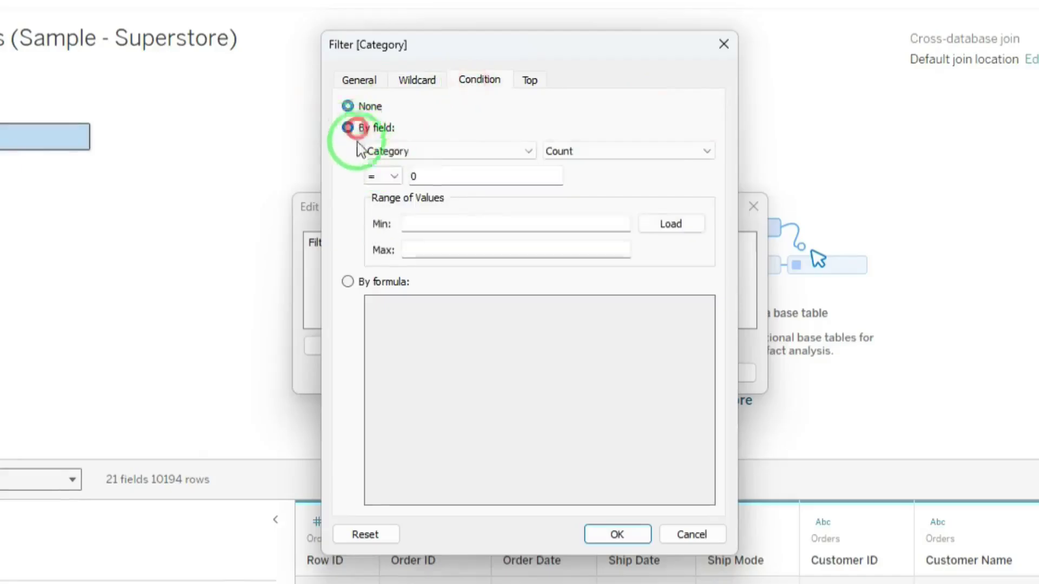
{"action": "left_click", "coordinate": [524, 151]}
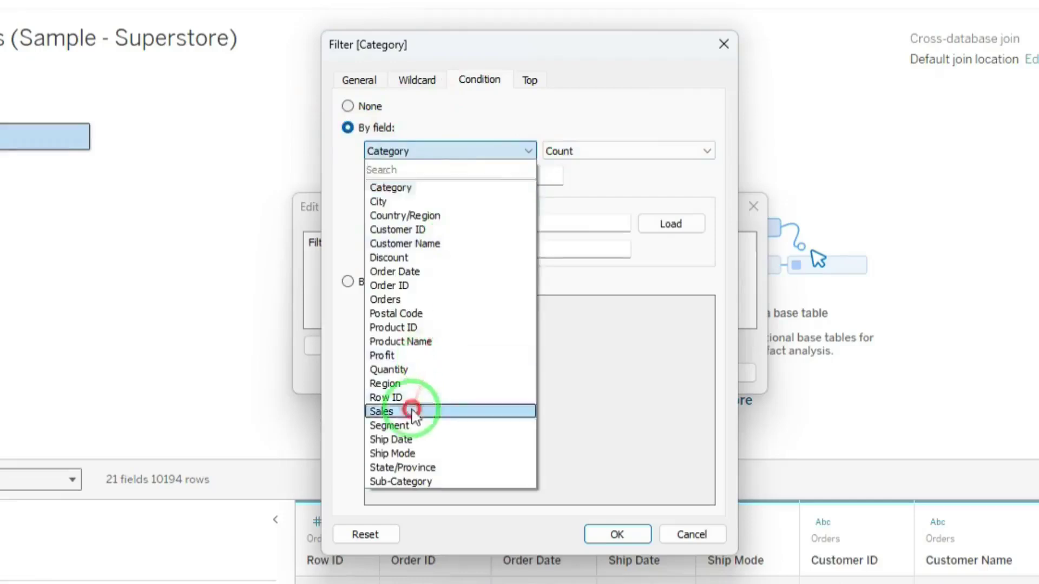
{"action": "left_click", "coordinate": [412, 408]}
{"action": "left_click", "coordinate": [414, 175]}
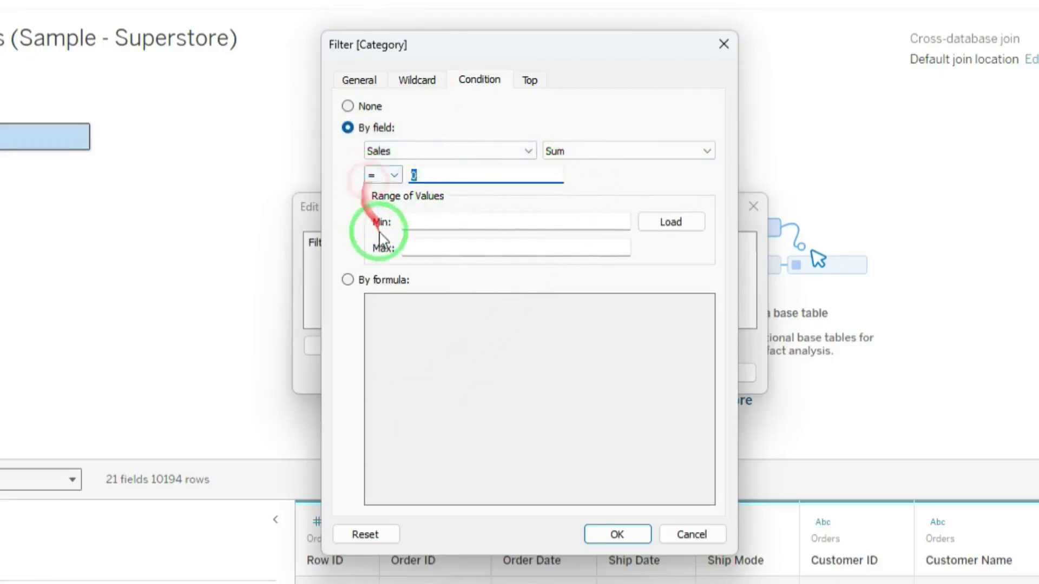
{"action": "left_click", "coordinate": [422, 172]}
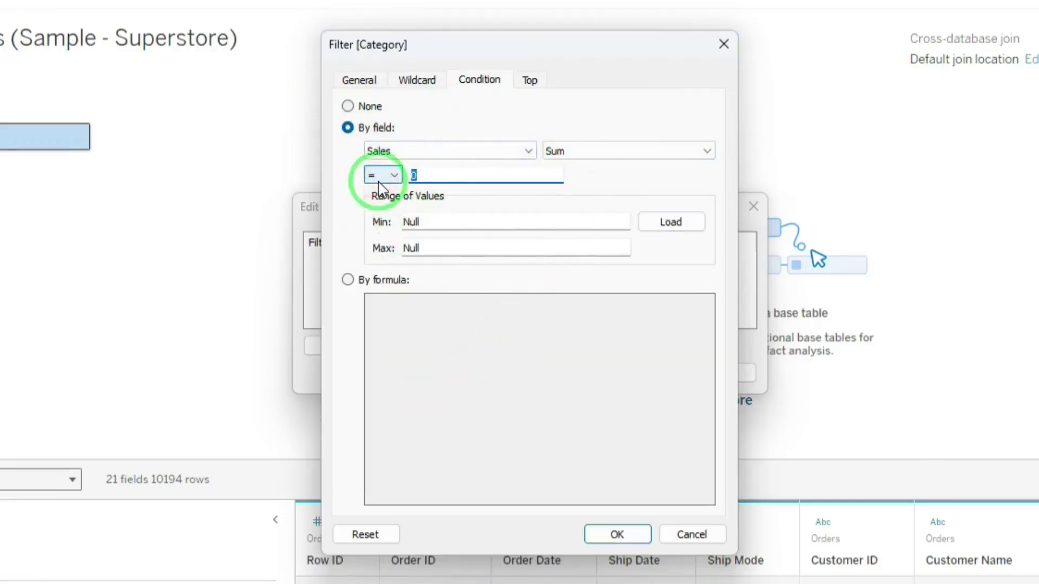
{"action": "type", "text": "20000"}
Step: Switch the Category filter condition to a formula, then reset the condition to None
{"action": "left_click", "coordinate": [379, 281]}
{"action": "left_click", "coordinate": [392, 357]}
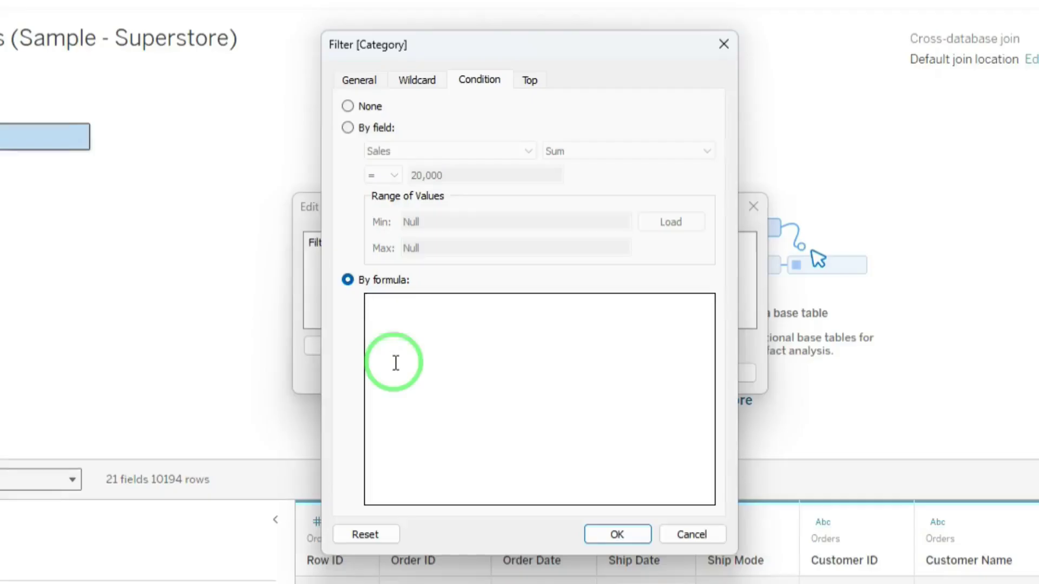
{"action": "left_click", "coordinate": [347, 106]}
Step: Enable a Top 10 limit by field on the Category filter and check its direction and value options
{"action": "left_click", "coordinate": [527, 81]}
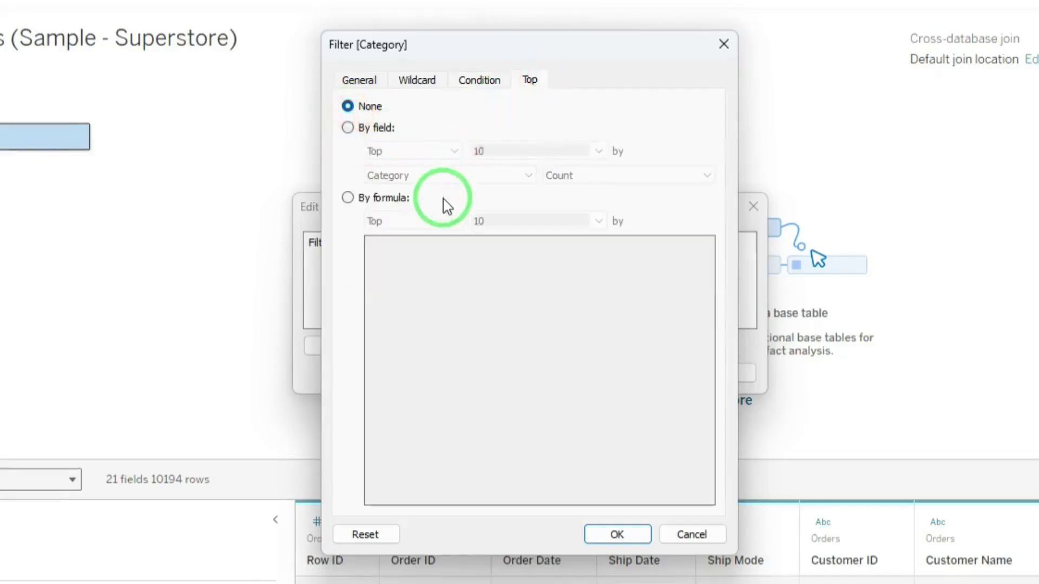
{"action": "left_click", "coordinate": [375, 129]}
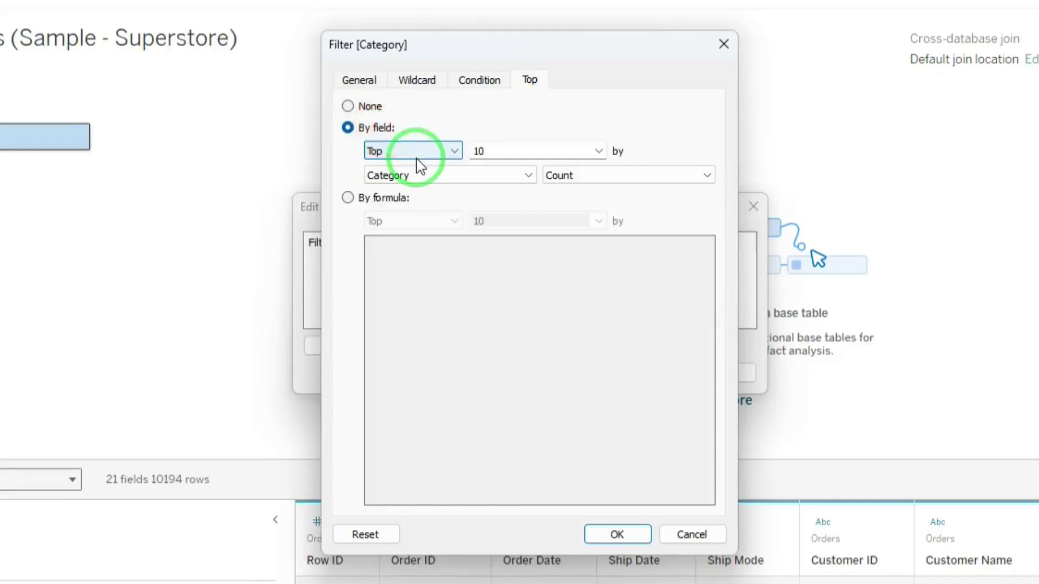
{"action": "left_click", "coordinate": [417, 157]}
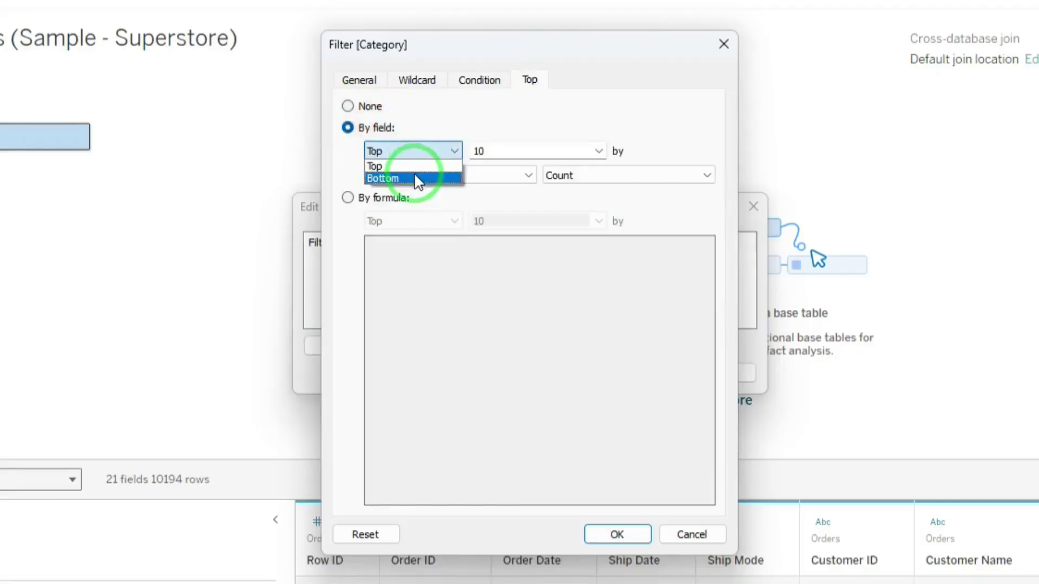
{"action": "left_click", "coordinate": [515, 146]}
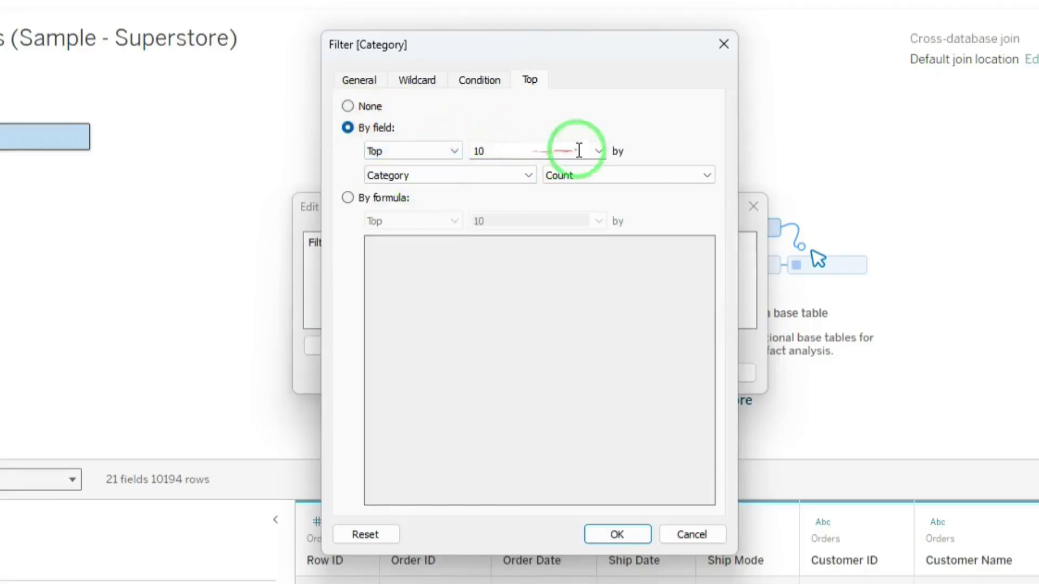
{"action": "left_click", "coordinate": [597, 151]}
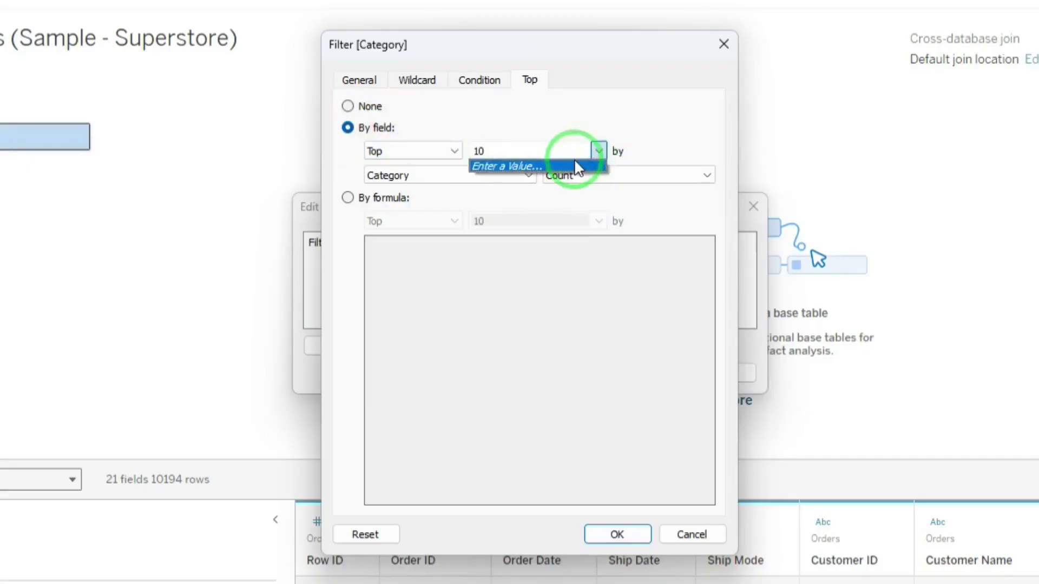
{"action": "left_click", "coordinate": [552, 150]}
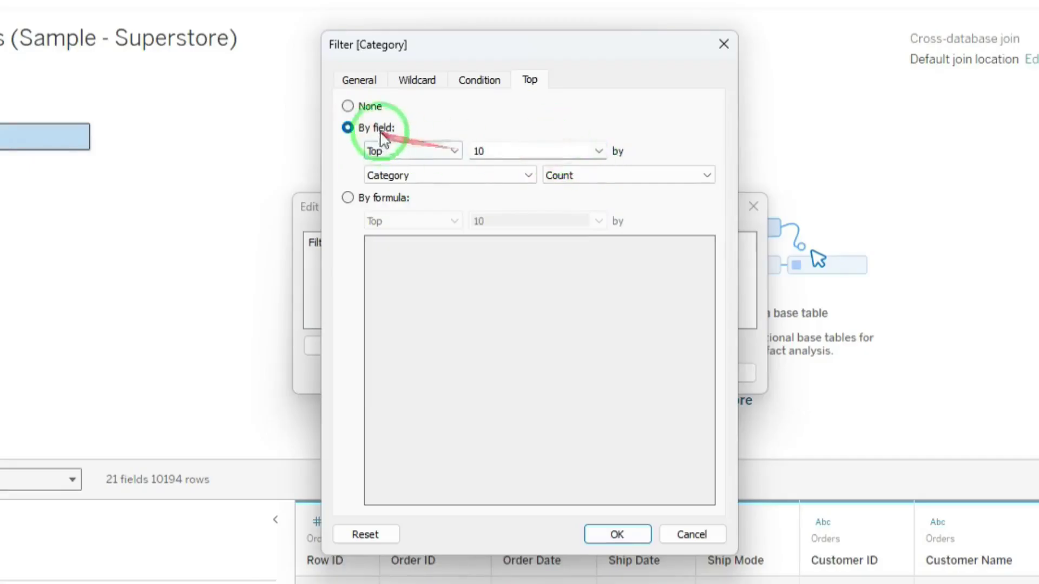
Step: Try Sub-Category as the ranking field for the Top 10 limit, then rank by the sum of Sales
{"action": "left_click", "coordinate": [492, 177]}
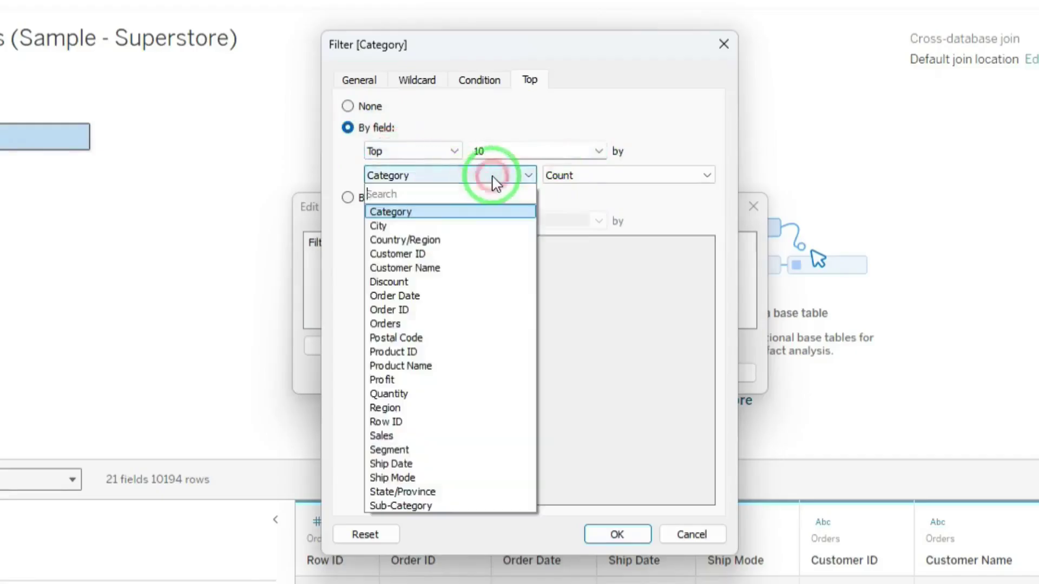
{"action": "left_click", "coordinate": [412, 506]}
{"action": "left_click", "coordinate": [656, 174]}
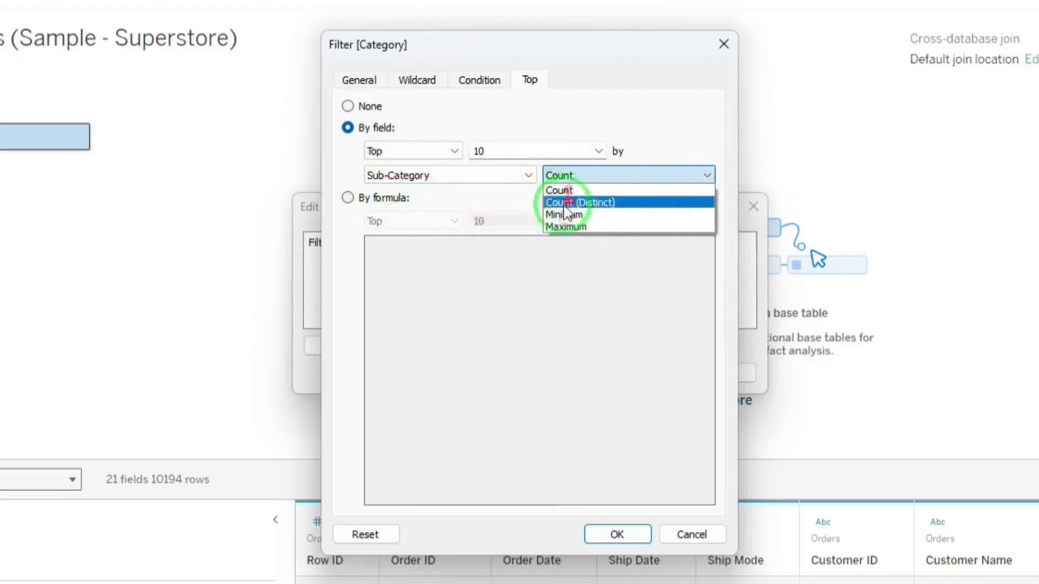
{"action": "left_click", "coordinate": [495, 178]}
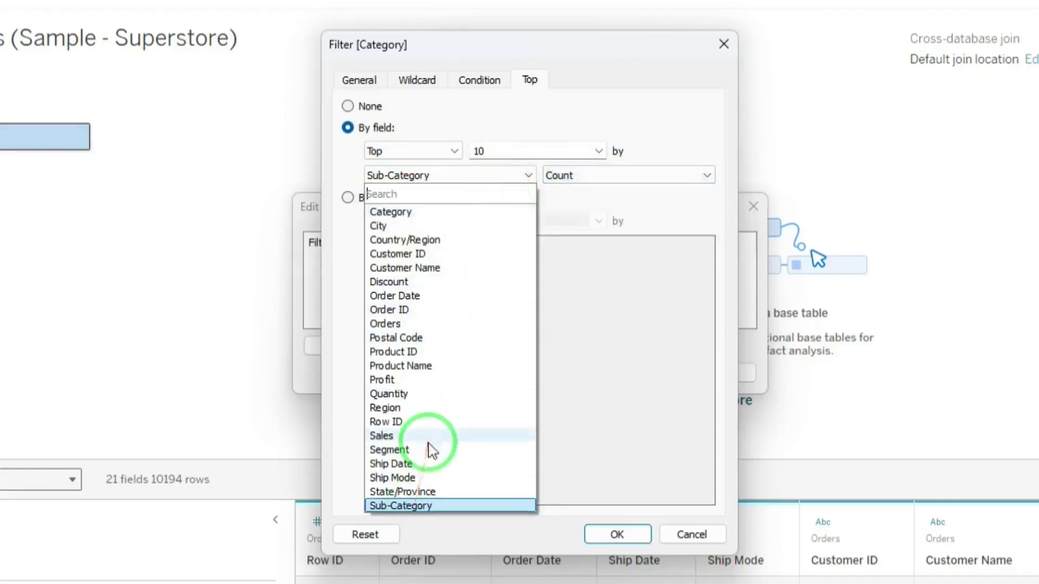
{"action": "left_click", "coordinate": [412, 436]}
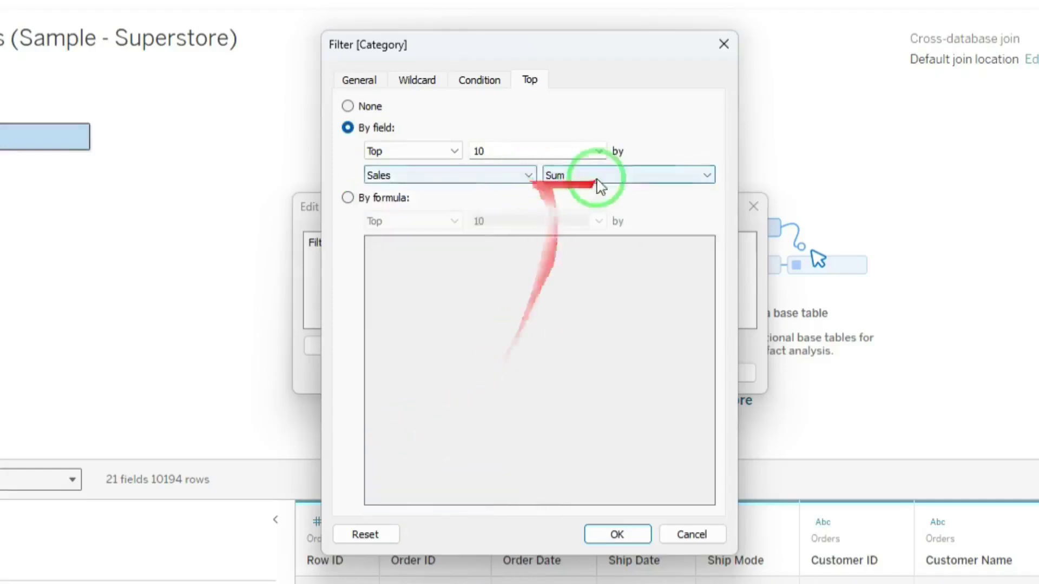
{"action": "double_click", "coordinate": [494, 151]}
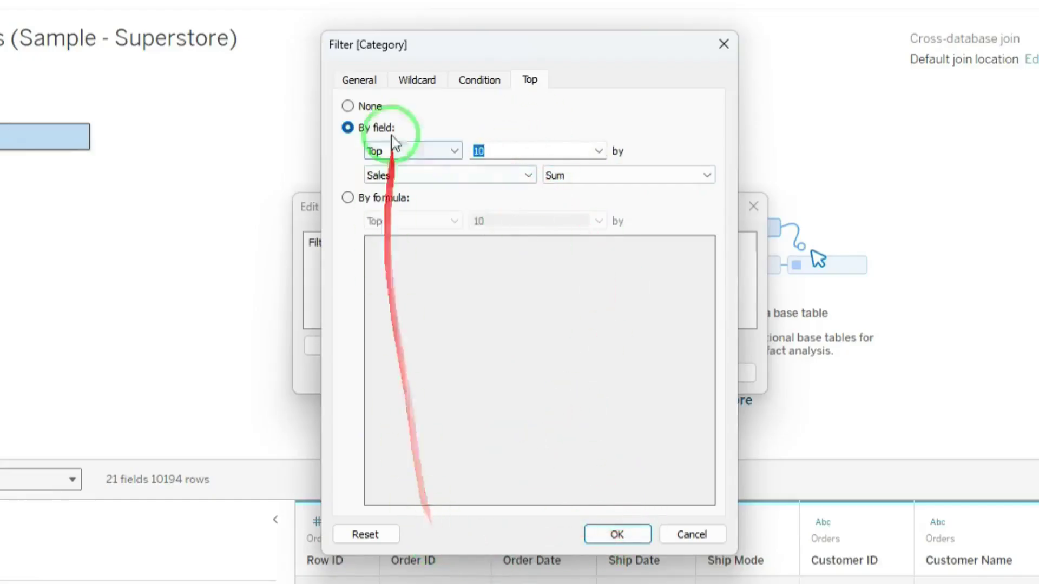
Step: Select only Technology in the Category filter's value list and apply the filter
{"action": "left_click", "coordinate": [358, 79]}
{"action": "left_click", "coordinate": [355, 199]}
{"action": "left_click", "coordinate": [617, 534]}
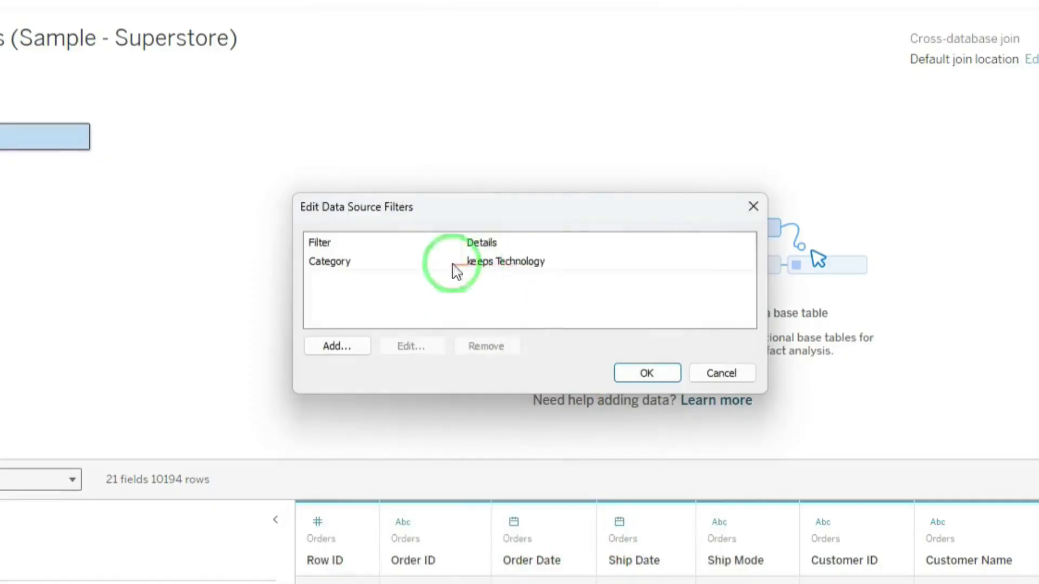
Step: Apply the Category filter that keeps Technology to the Orders data source
{"action": "left_click_drag", "start_coordinate": [453, 264], "coordinate": [513, 264]}
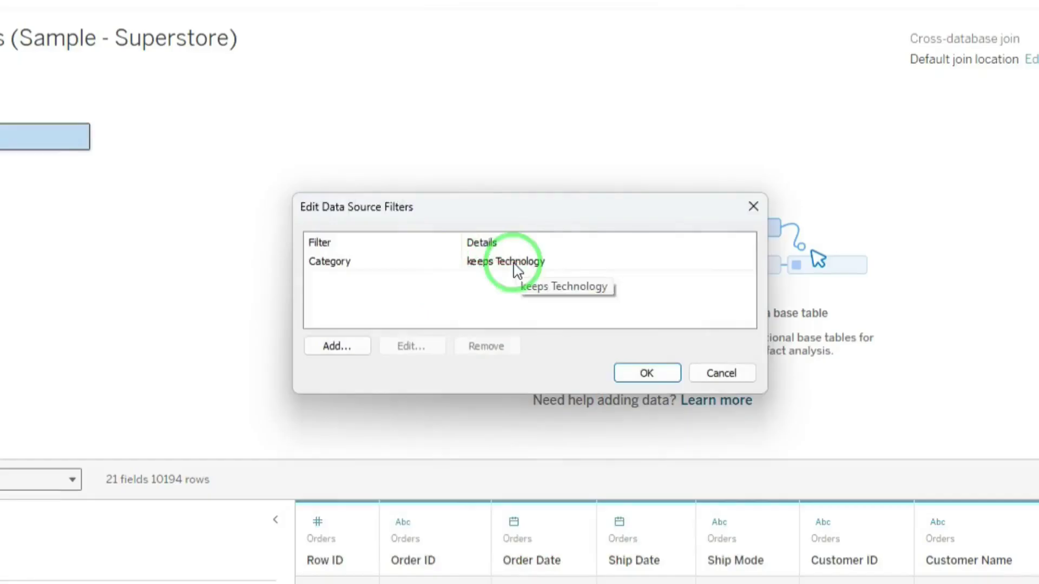
{"action": "left_click", "coordinate": [641, 373]}
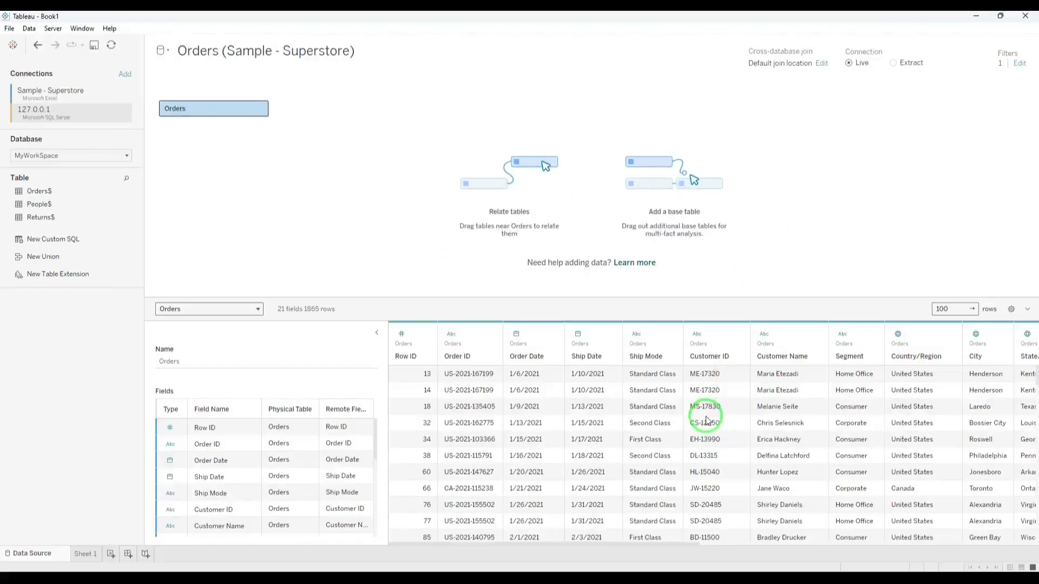
Step: View the description of the Category field in the Orders data grid, including its domain members, and close it
{"action": "left_click_drag", "start_coordinate": [597, 546], "coordinate": [864, 399]}
{"action": "left_click", "coordinate": [897, 336]}
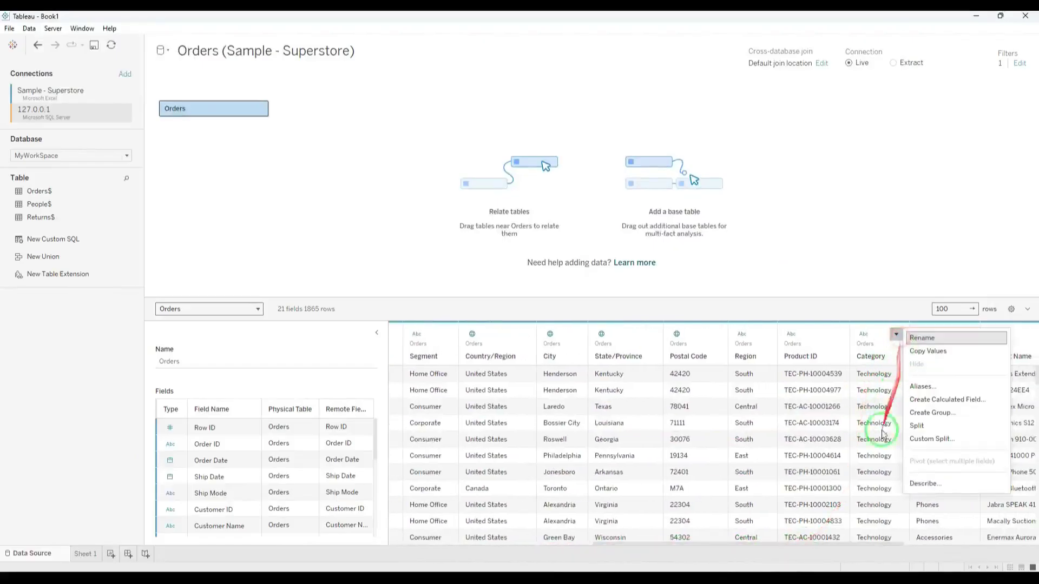
{"action": "left_click", "coordinate": [934, 489]}
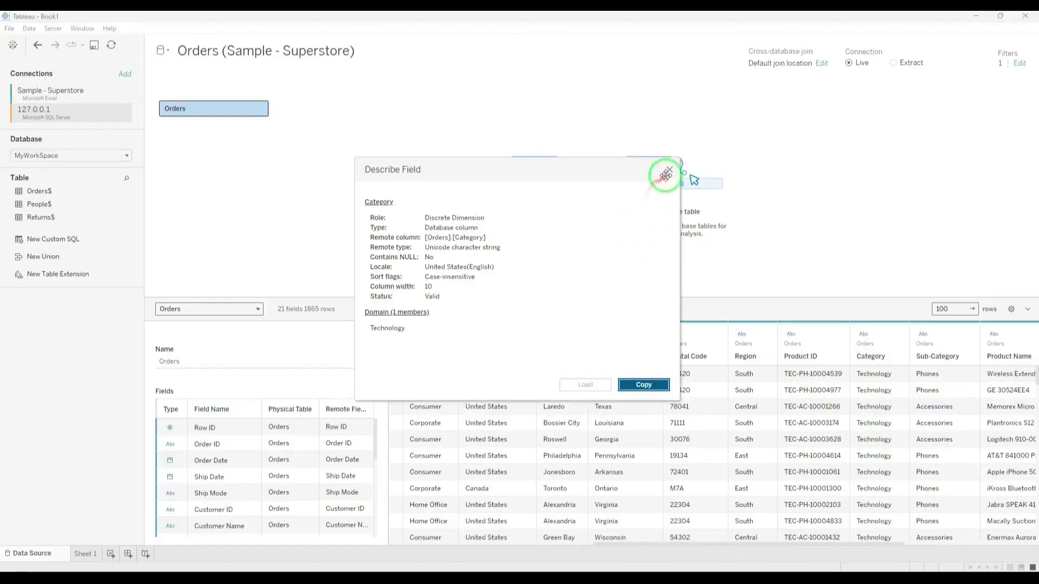
{"action": "left_click", "coordinate": [669, 171]}
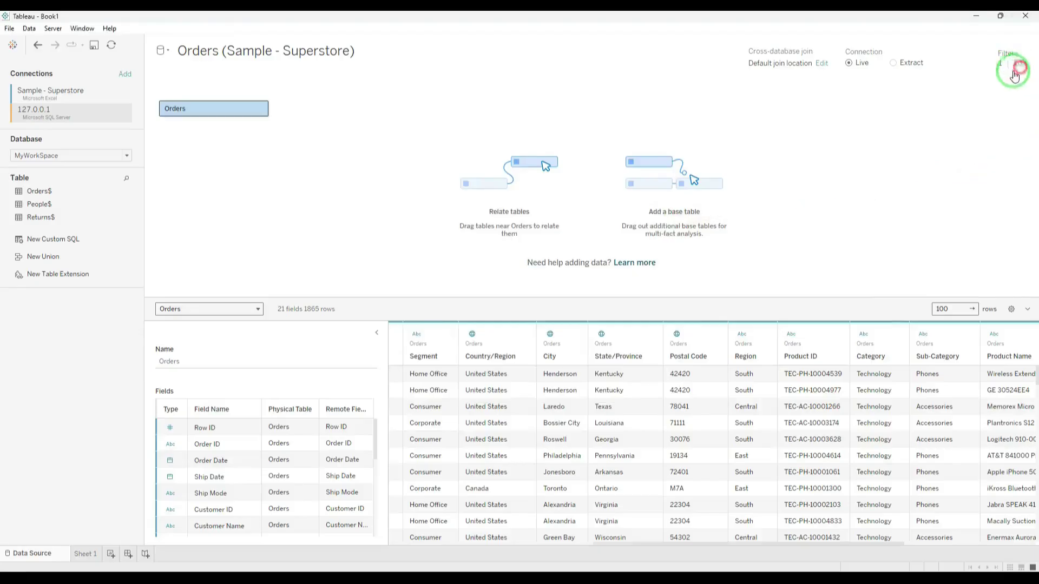
Step: Reopen the data source filter list, select the Category filter to review its edit and remove options, and close the list
{"action": "left_click", "coordinate": [1015, 66]}
{"action": "left_click", "coordinate": [470, 270]}
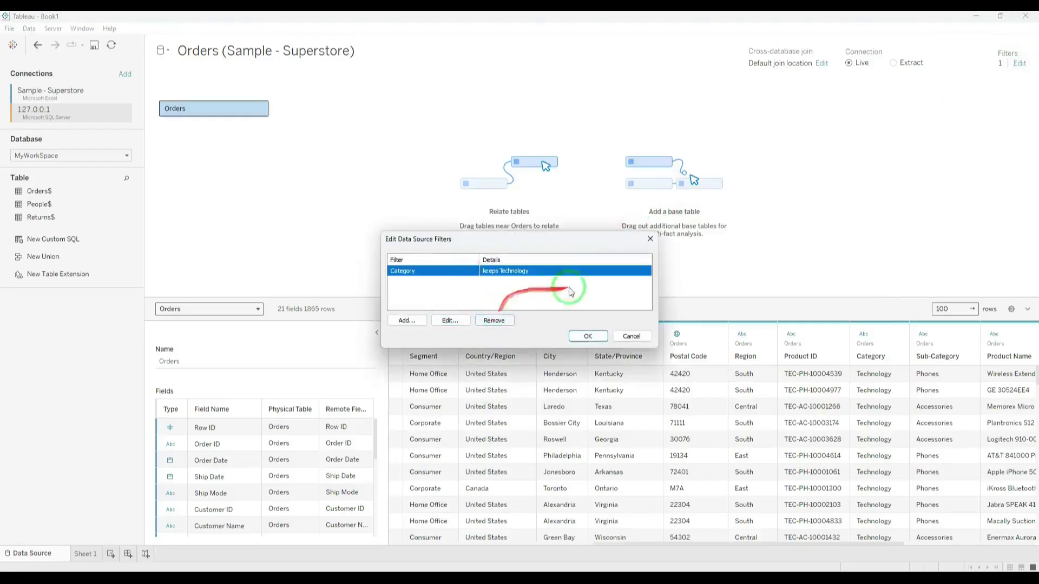
{"action": "left_click", "coordinate": [588, 337]}
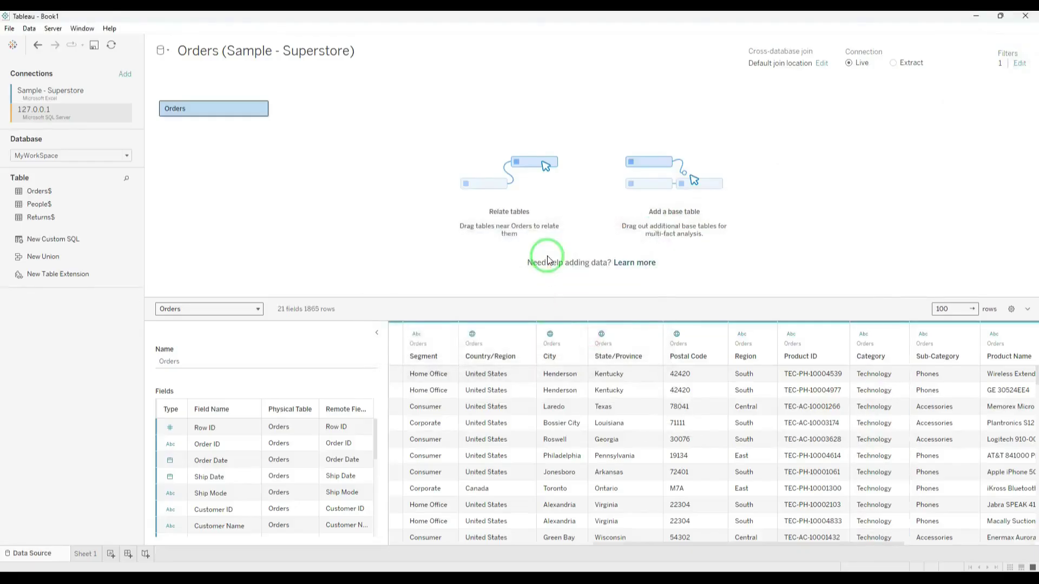